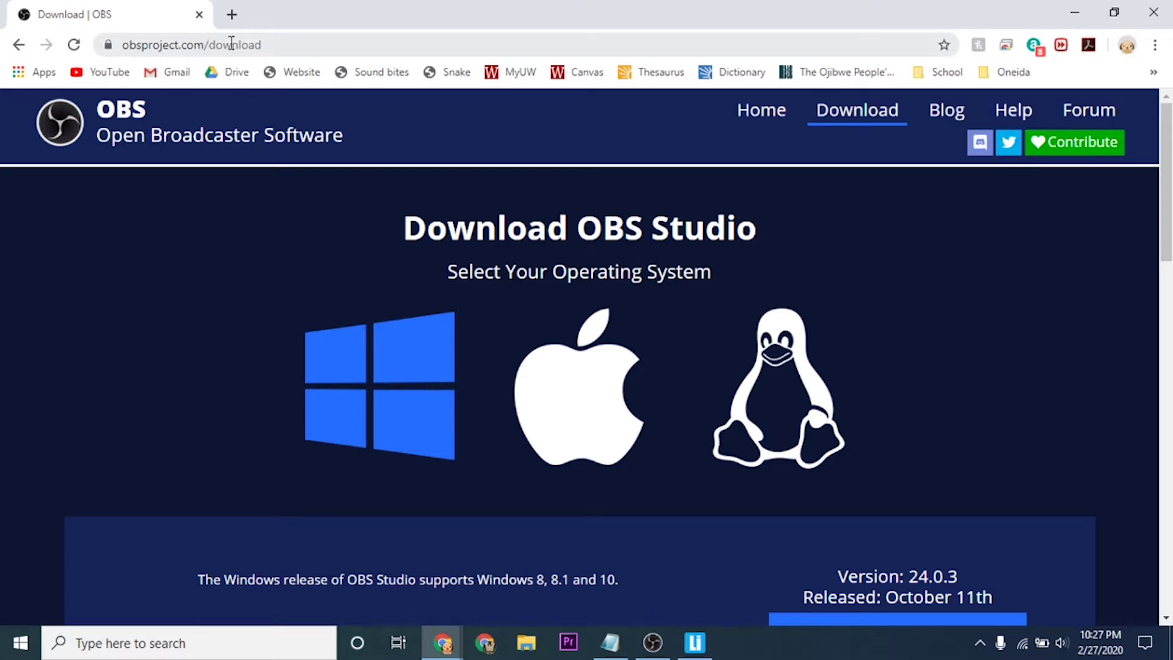
Search the web for "obs download" in a new browser tab
click(232, 14)
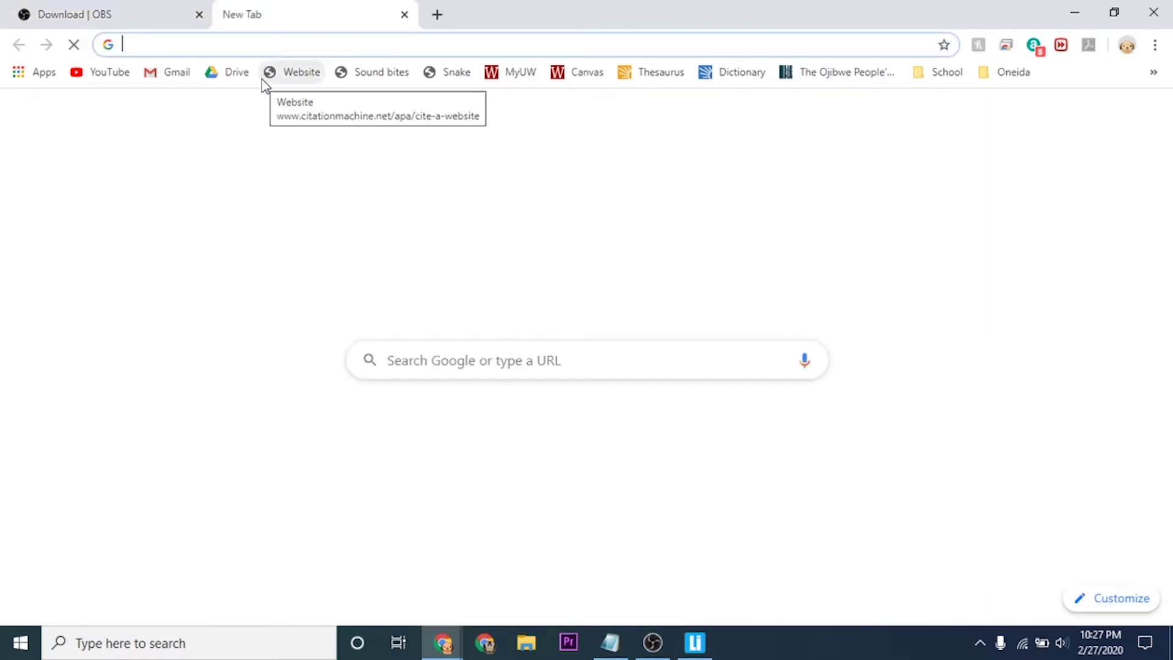
text(obs dow)
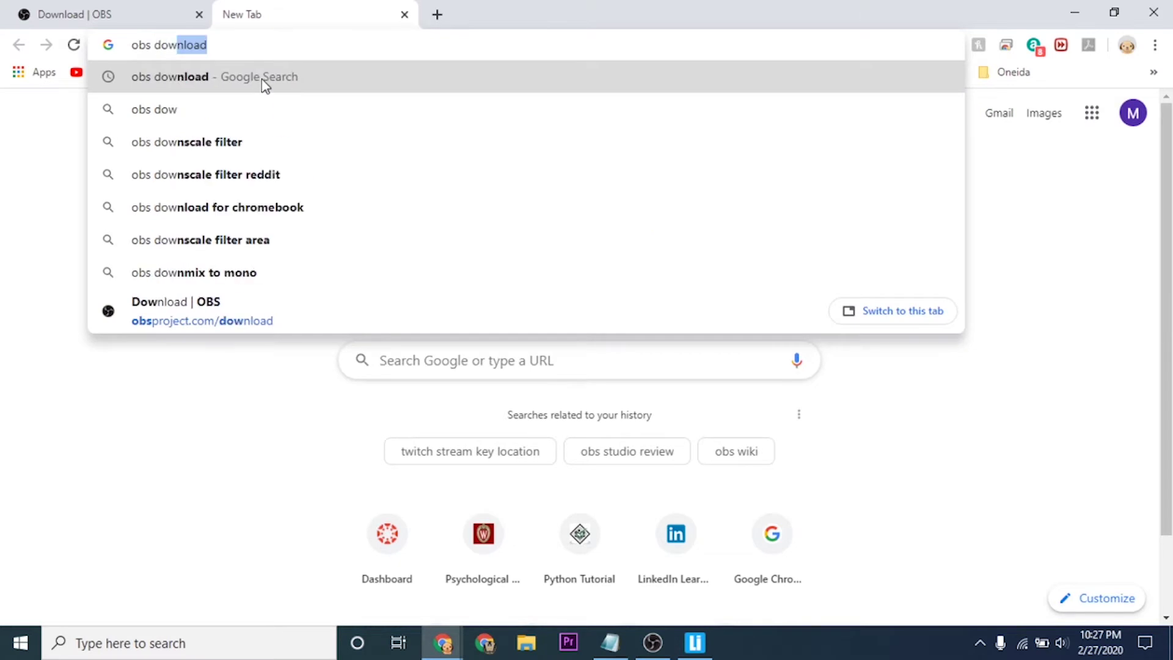
click(264, 78)
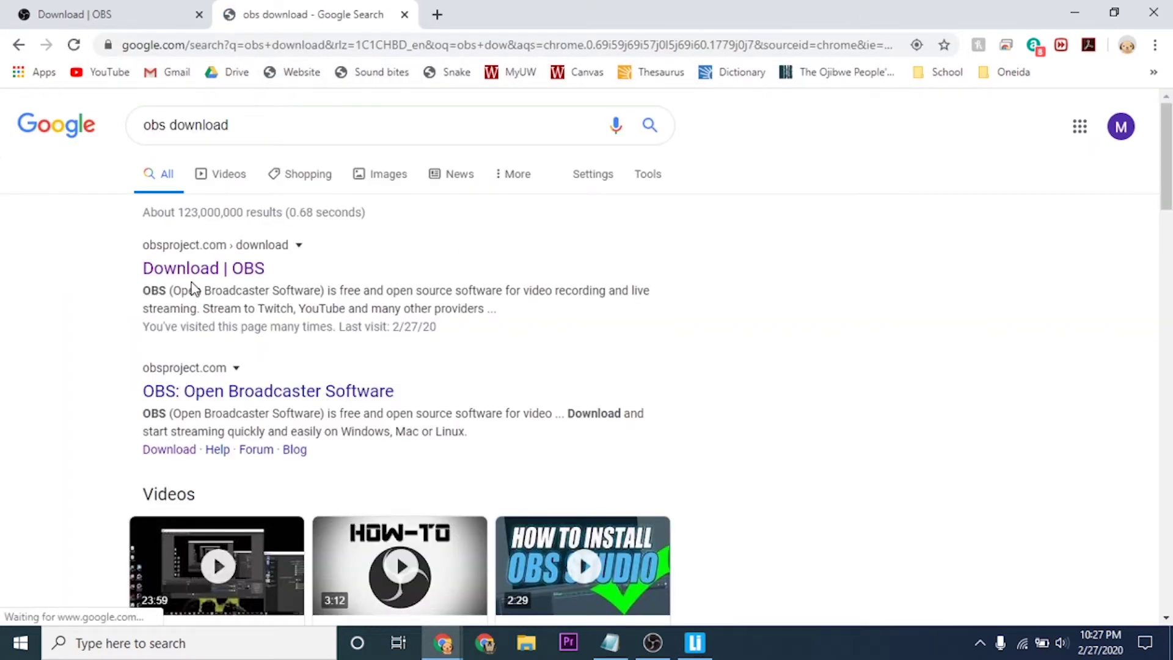
Return to the OBS download page and download the standard Windows installer for version 24.0.3
click(115, 9)
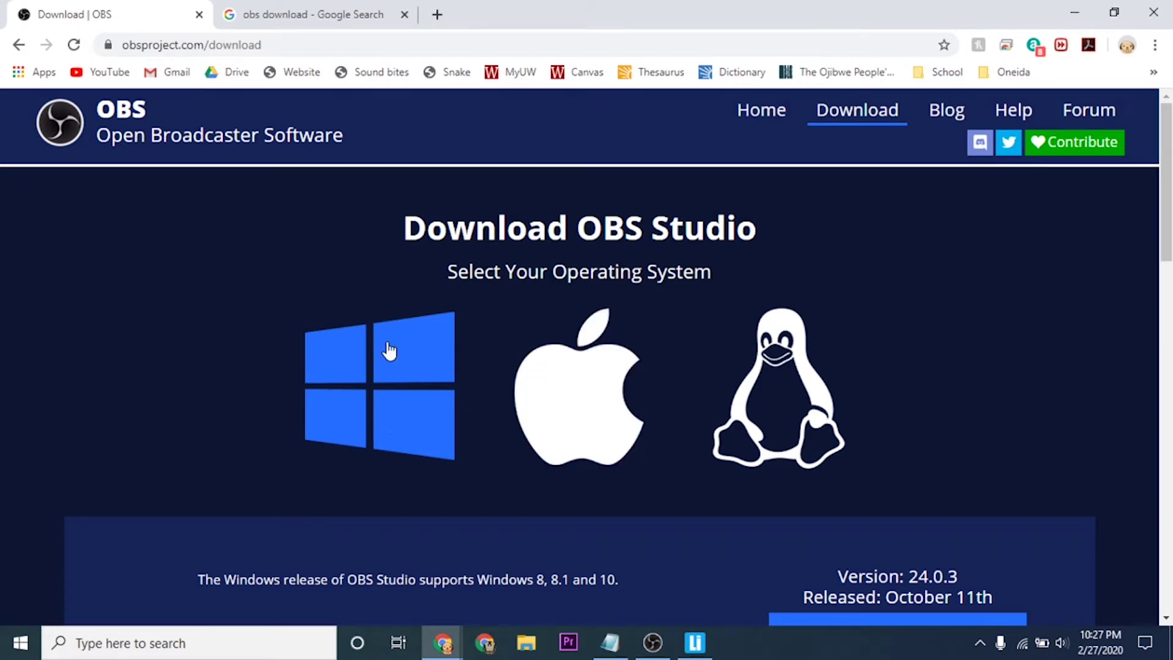
scroll(602, 440, down, 3)
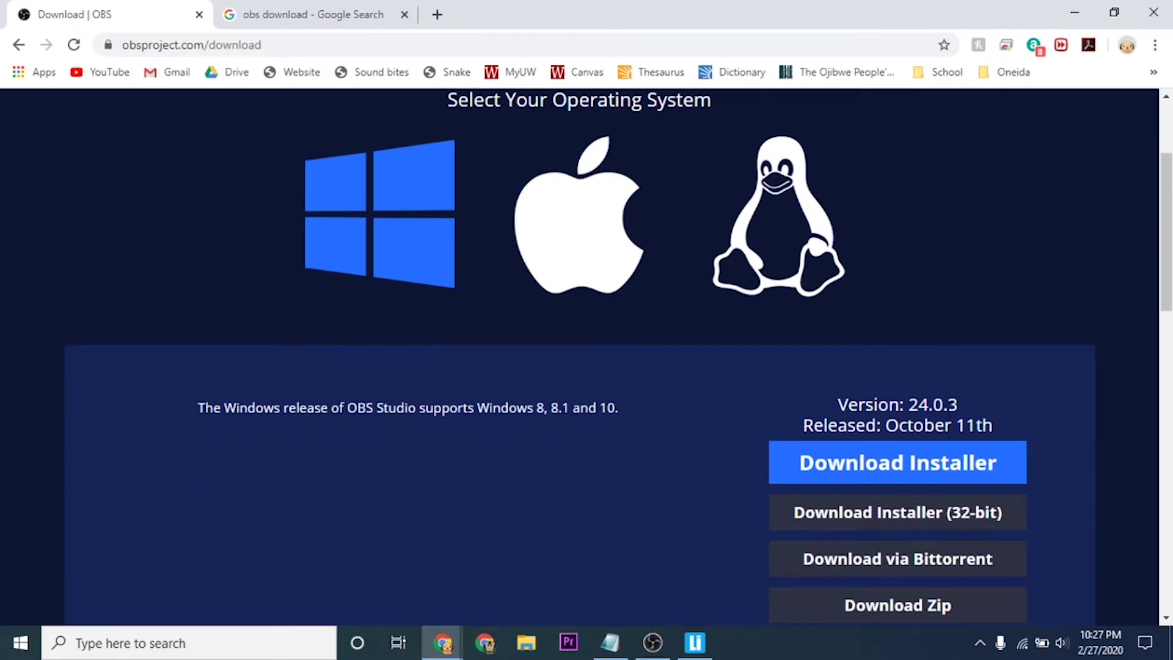
click(863, 463)
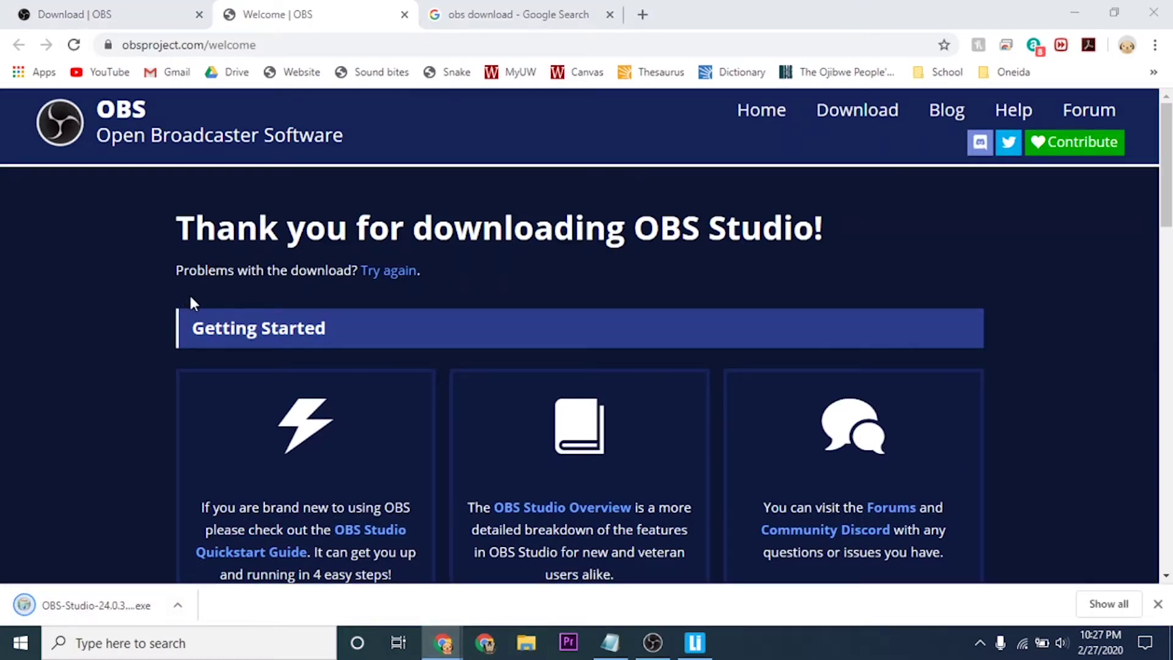
Open the Downloads folder in File Explorer and launch OBS-Studio-24.0.3-Full-Installer-x64
key(super+e)
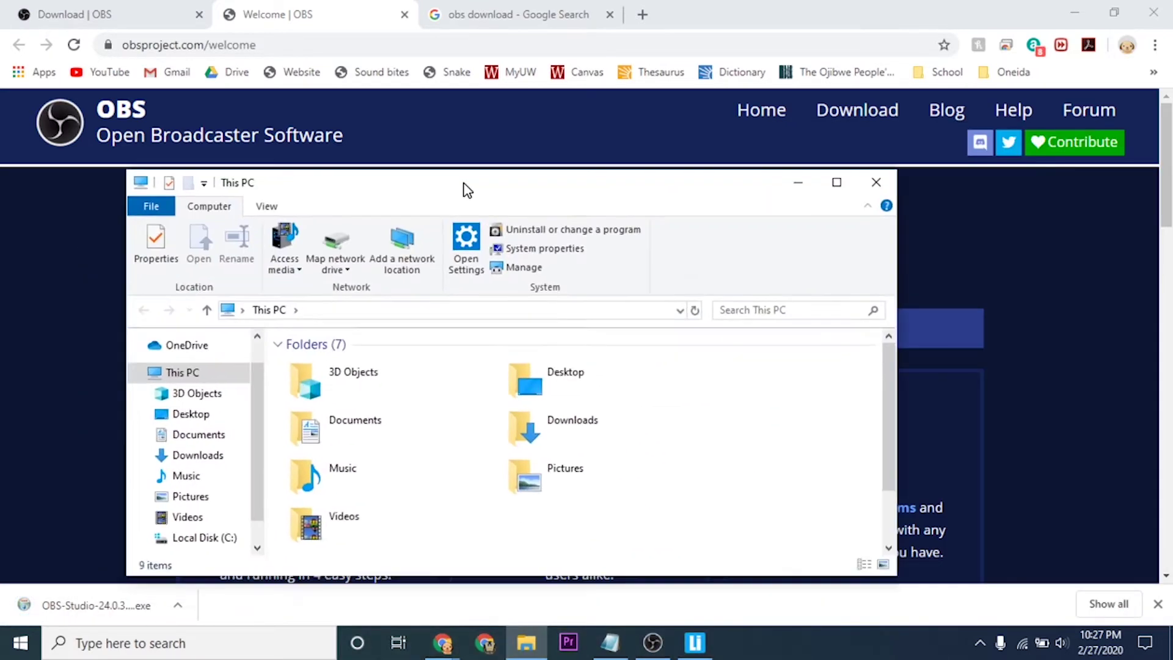
drag(468, 190, 498, 139)
double_click(602, 369)
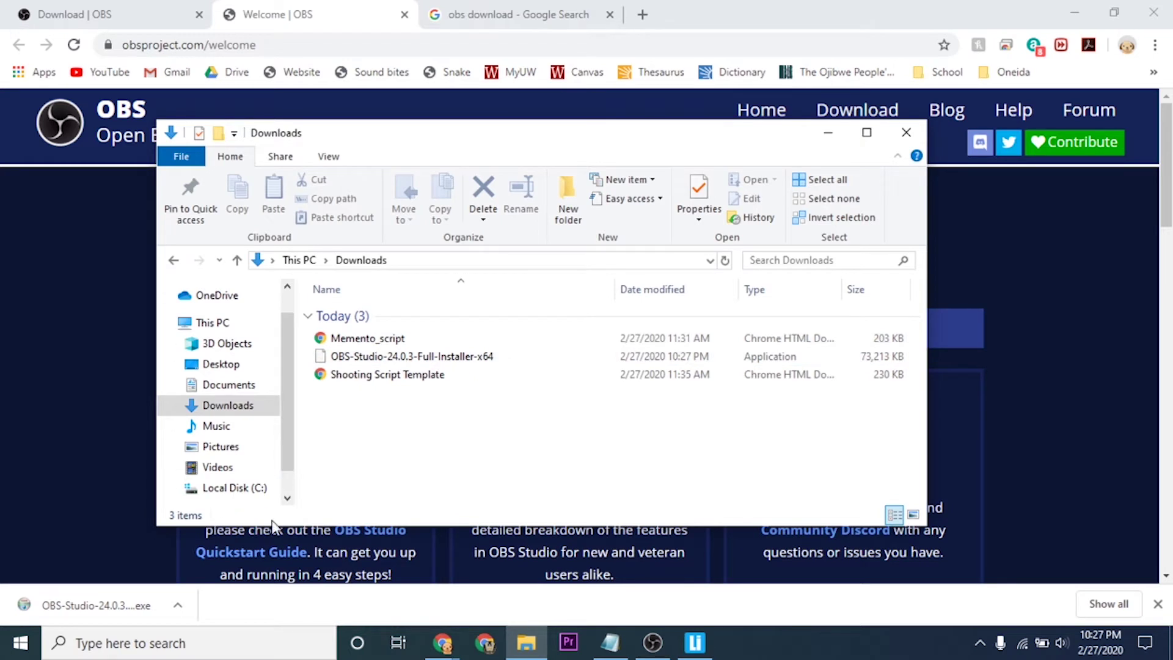
double_click(398, 356)
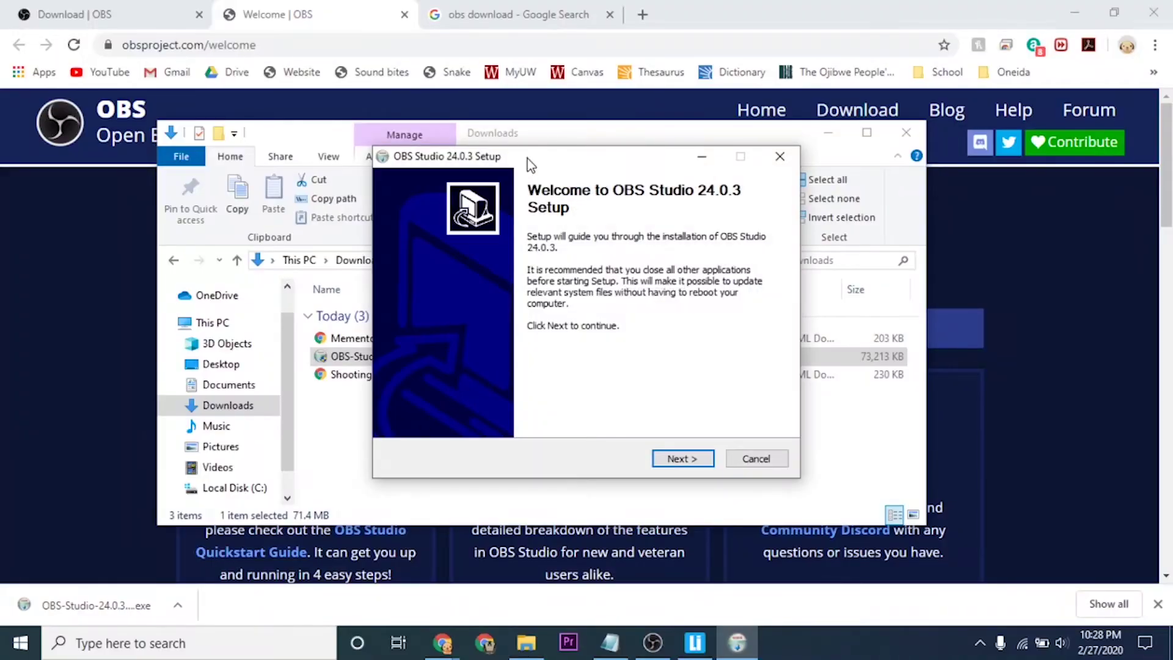
Try to continue past the welcome page of the OBS Studio setup, and dismiss the installer and folder windows
drag(527, 159, 502, 162)
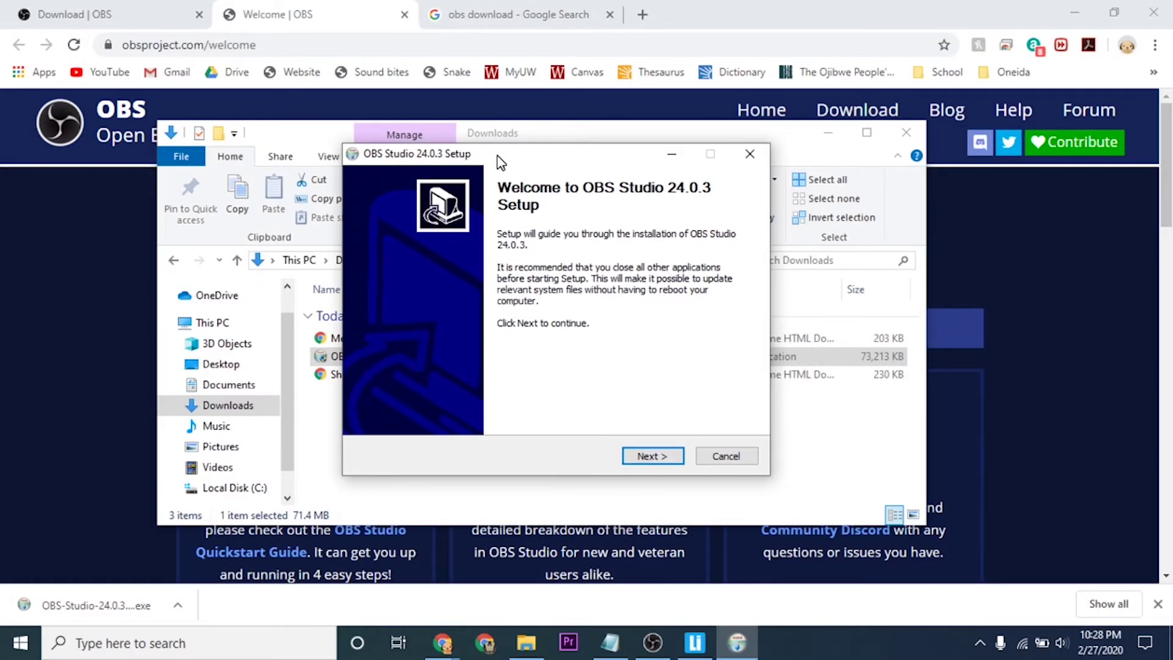
click(633, 459)
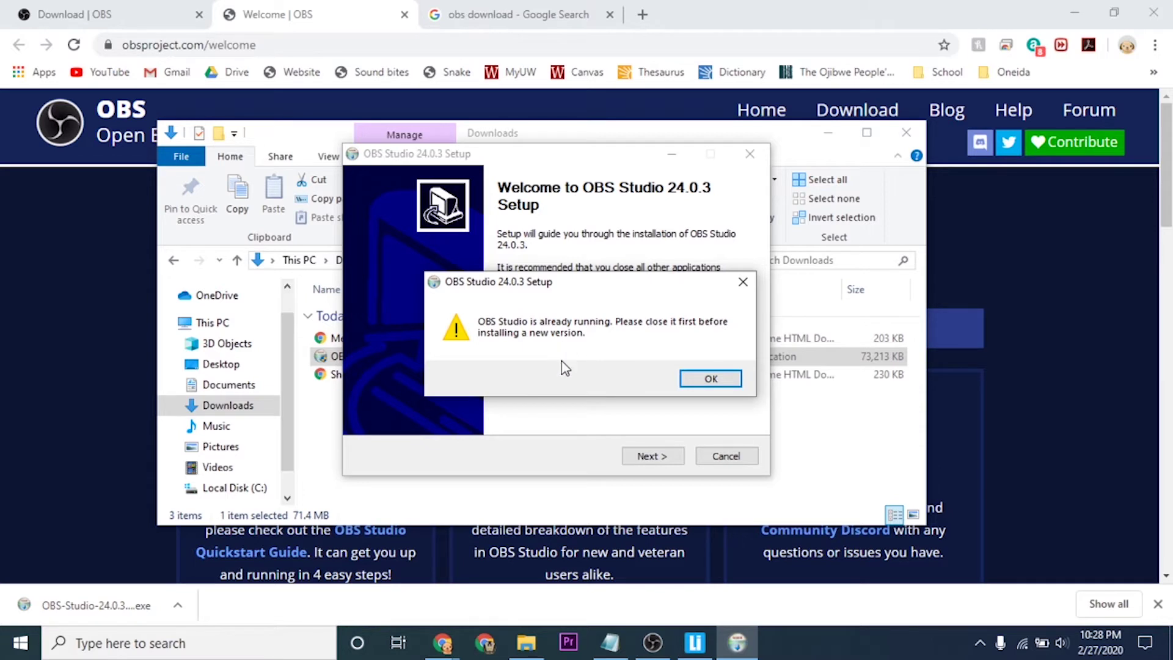
click(743, 282)
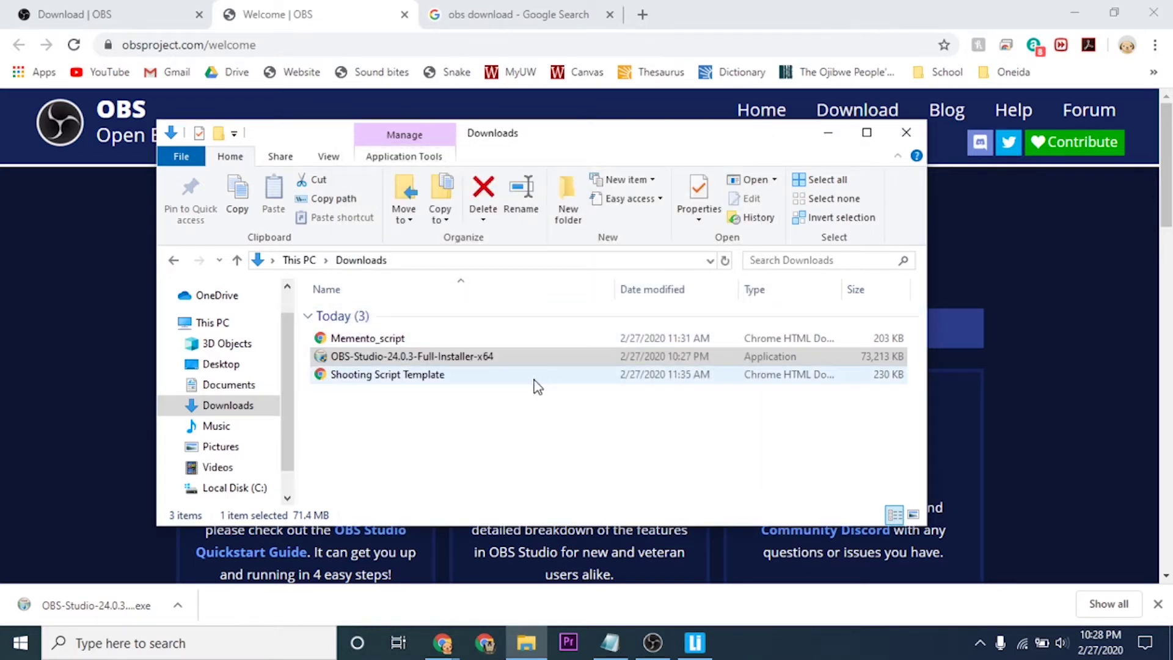
click(489, 404)
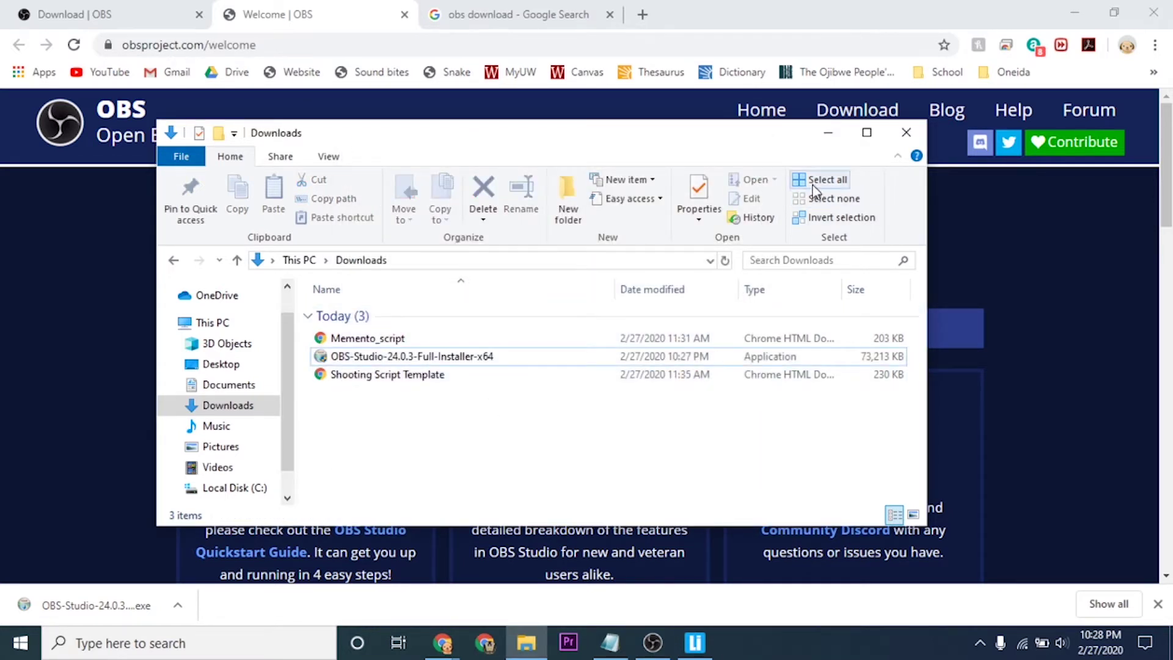
click(829, 136)
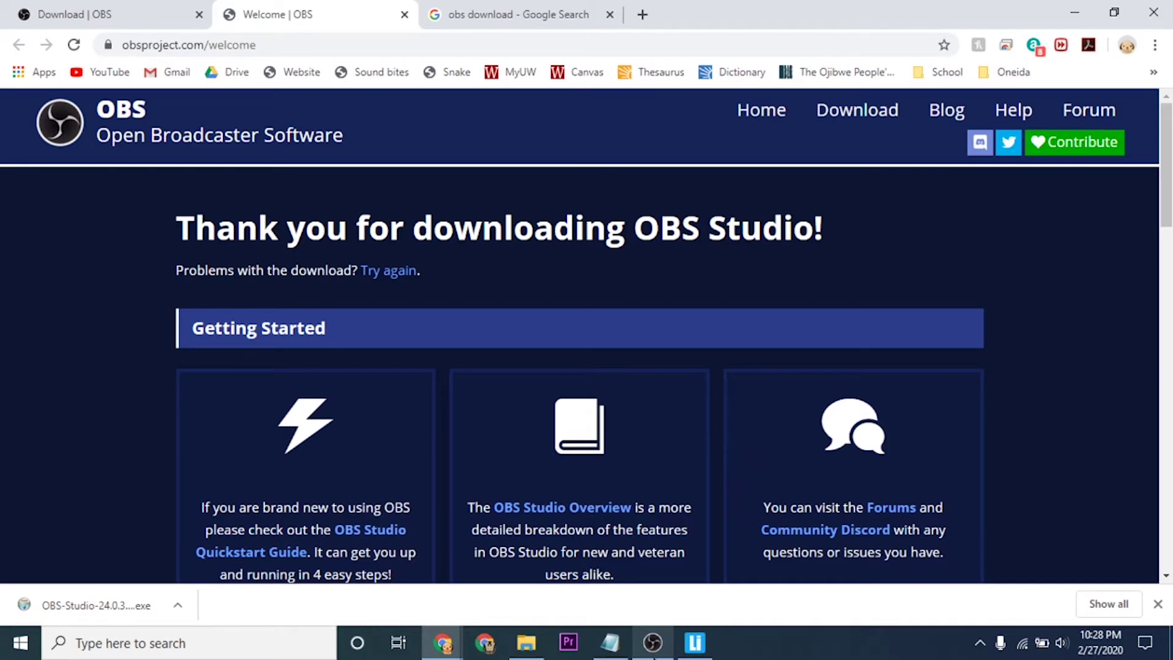
Switch to the running OBS Studio window and look up "obs" in the Windows search
click(653, 643)
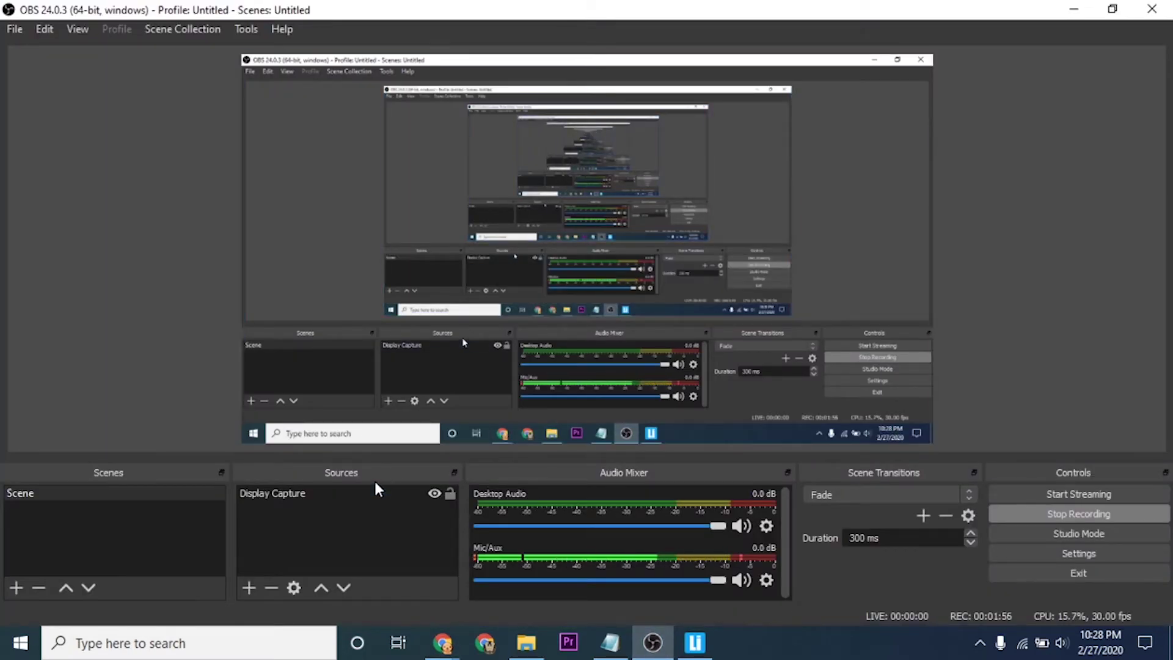
click(388, 496)
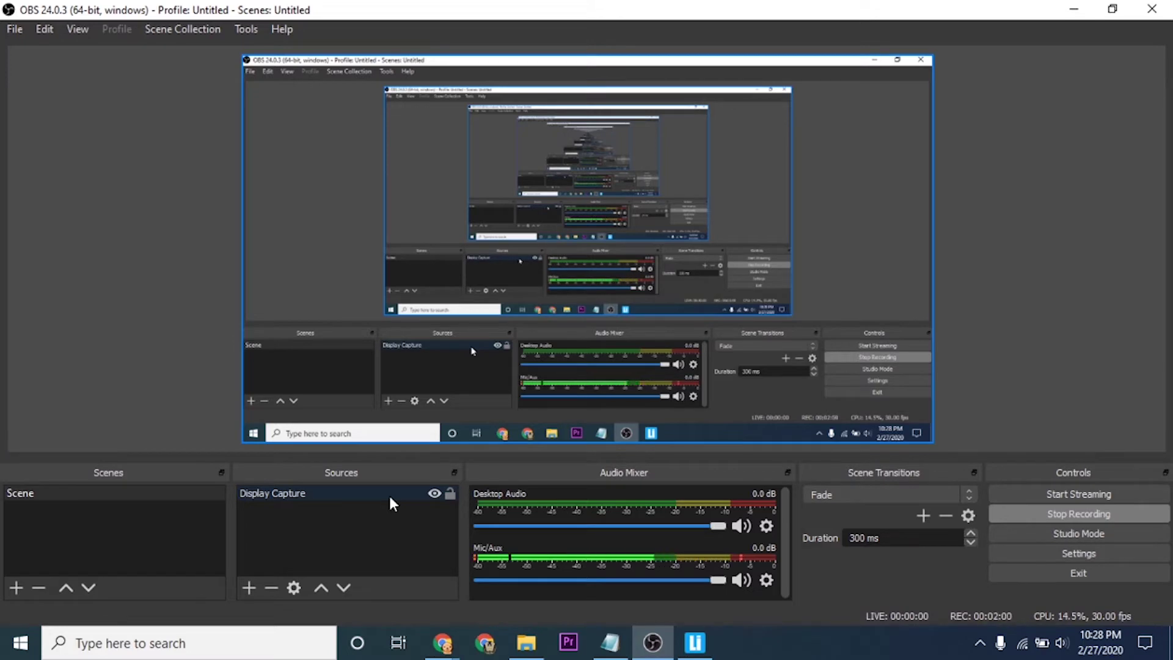
key(super)
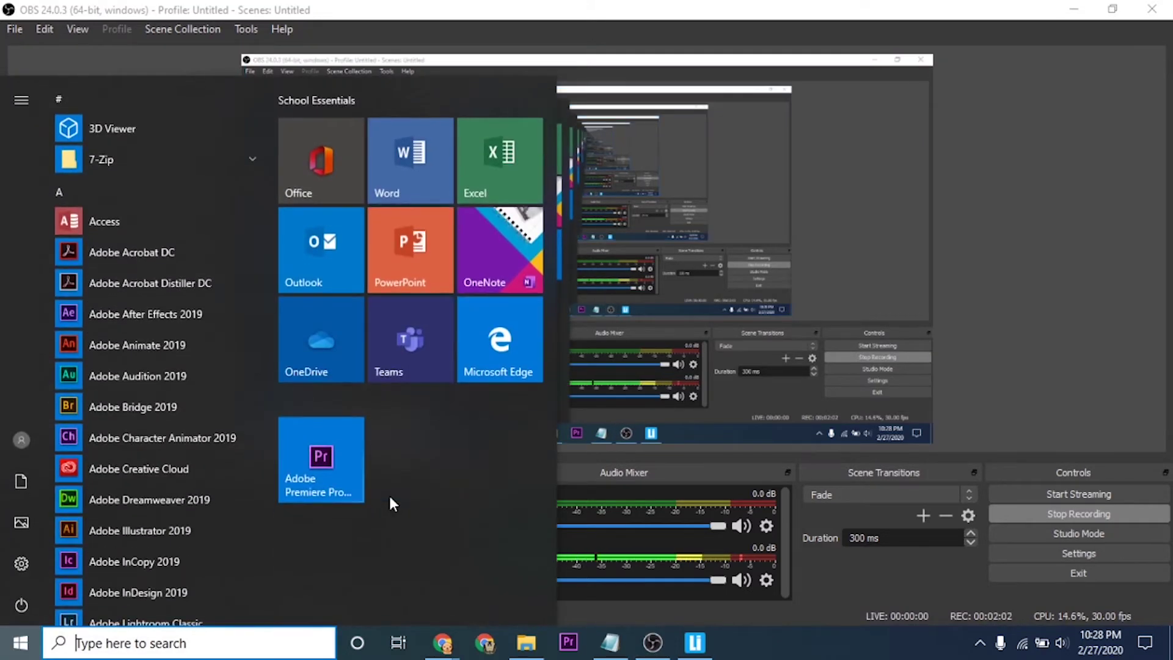
text(obs)
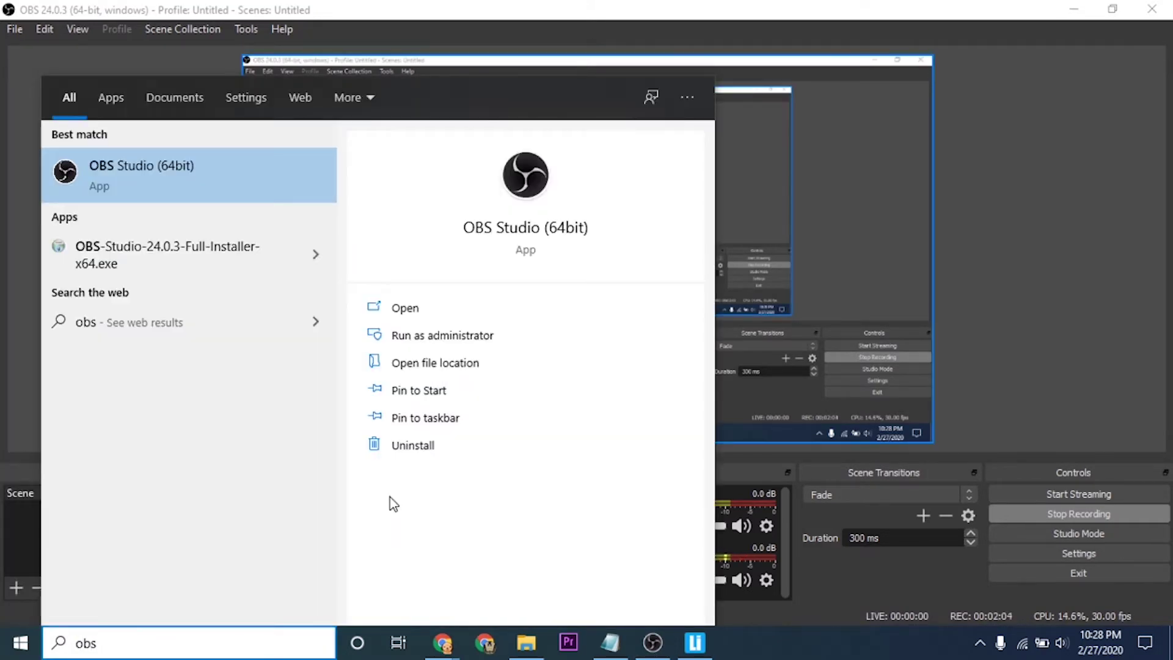
click(997, 345)
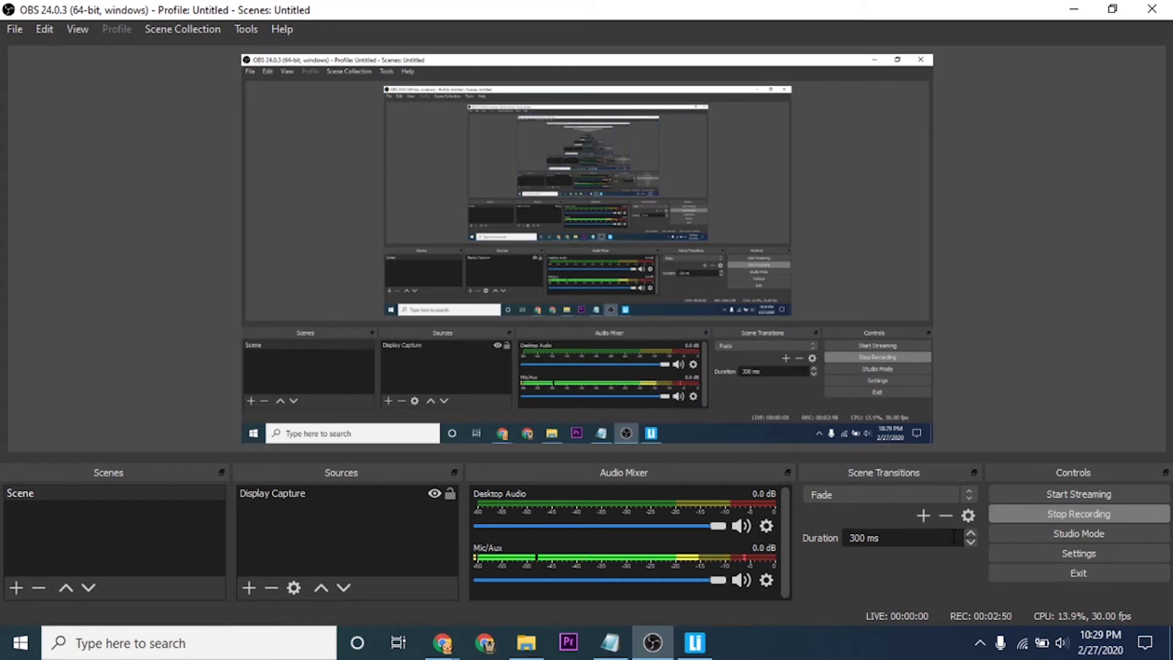
Open the OBS settings and review the Output options for streaming and recording, including recording path and format
click(13, 29)
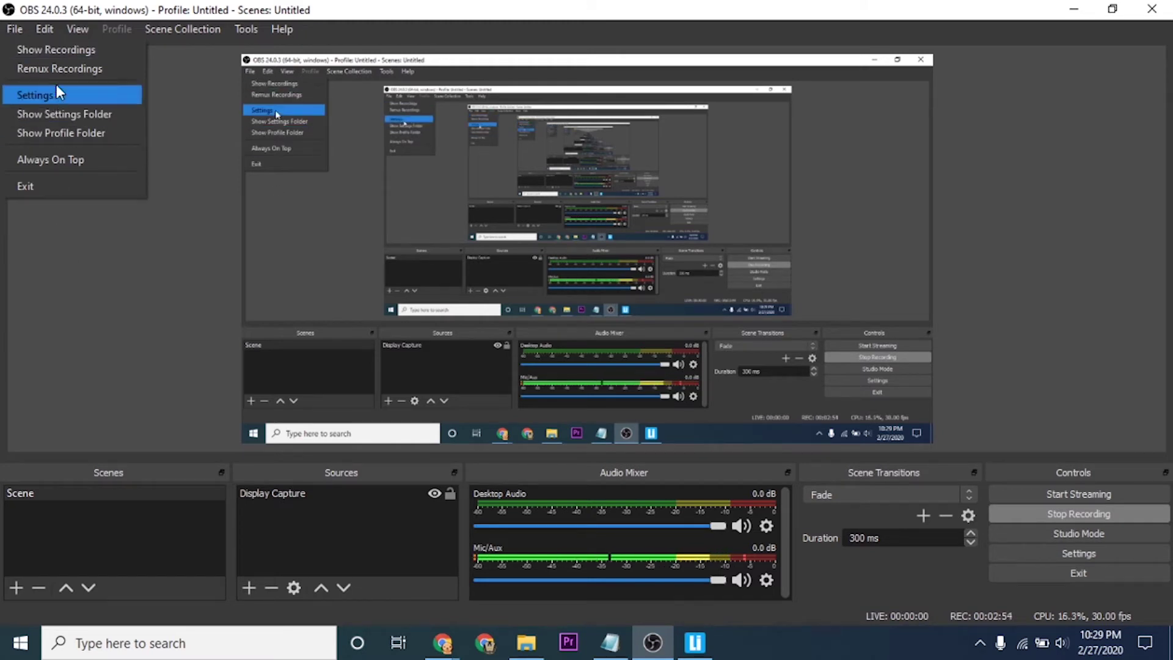
click(66, 278)
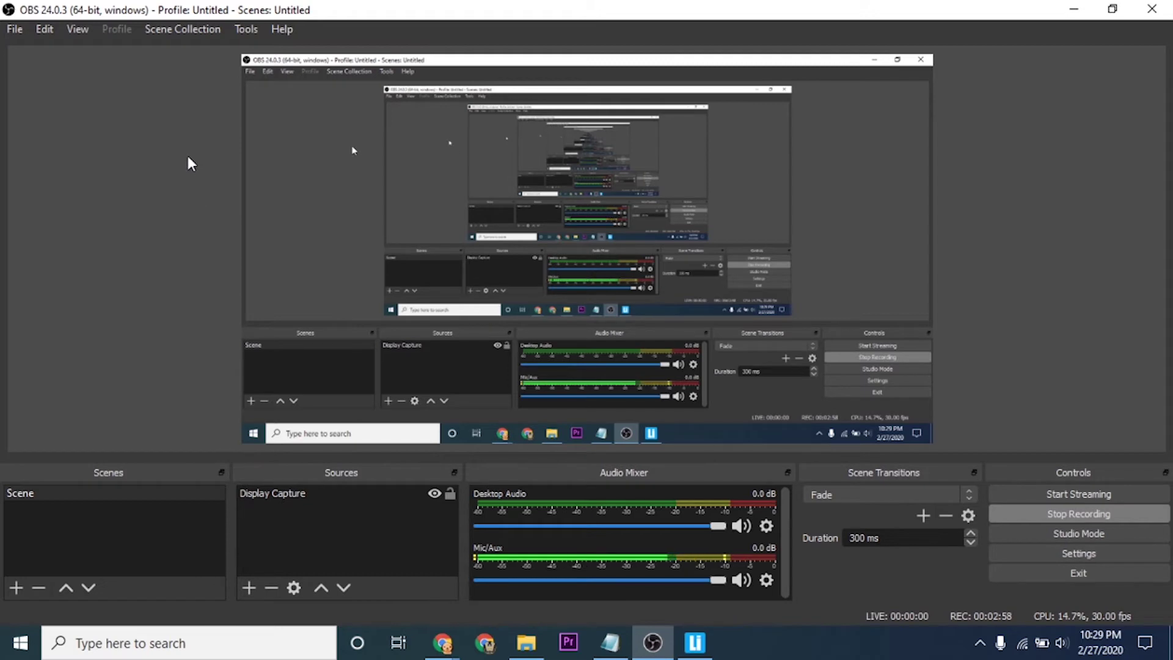
click(16, 31)
click(31, 87)
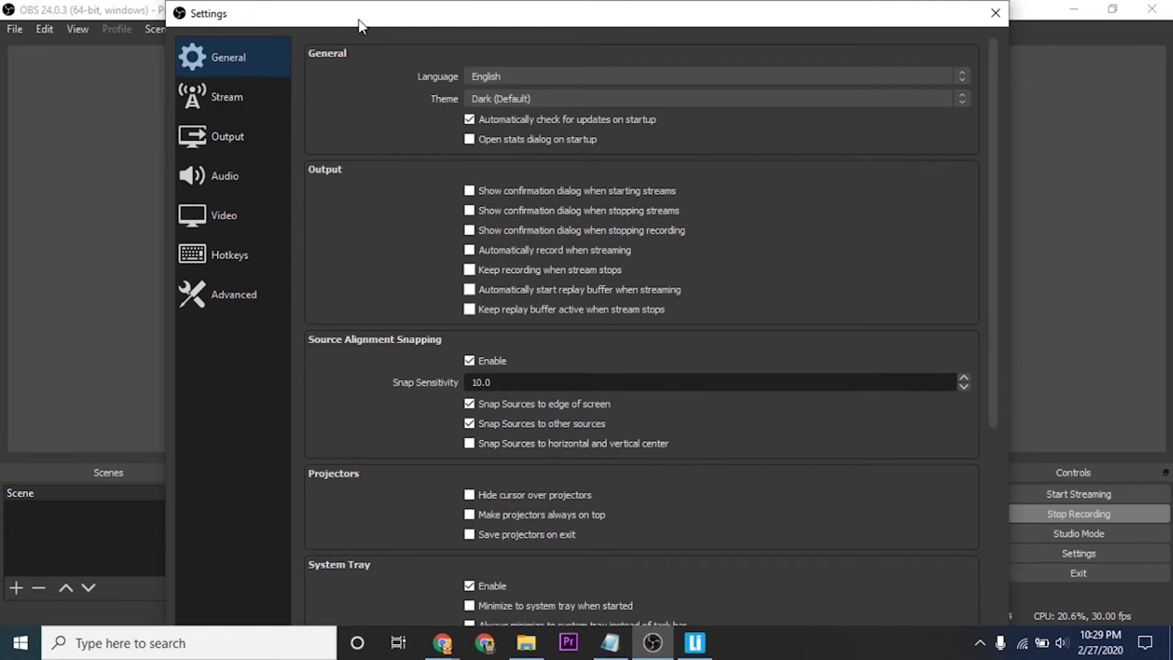
click(217, 138)
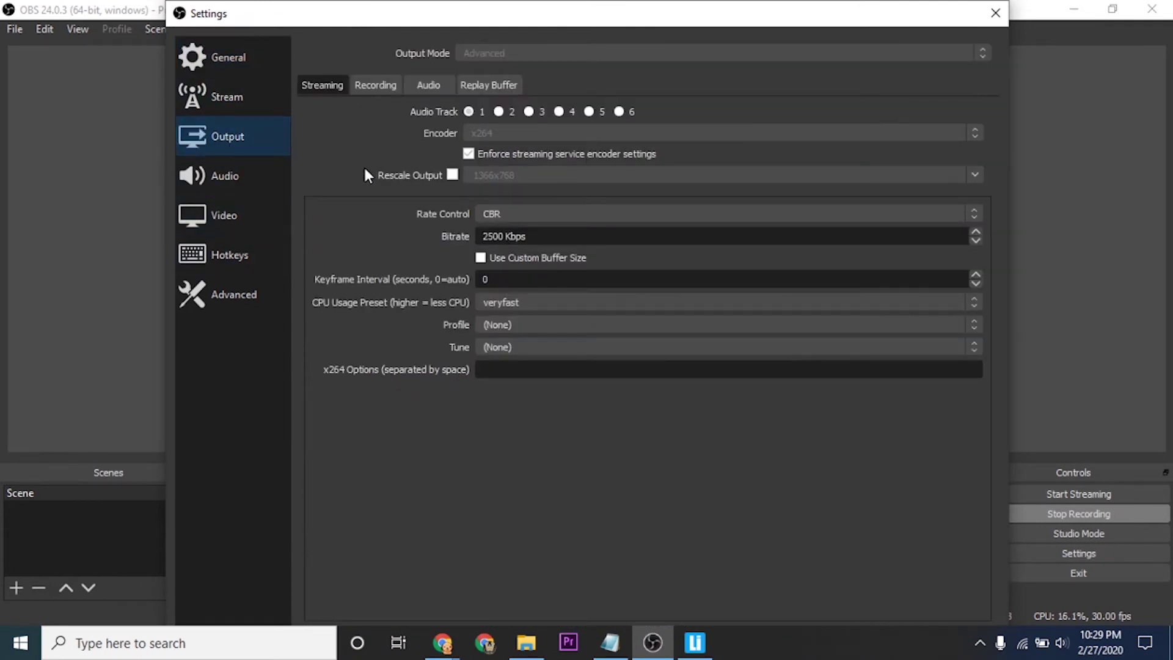
click(365, 85)
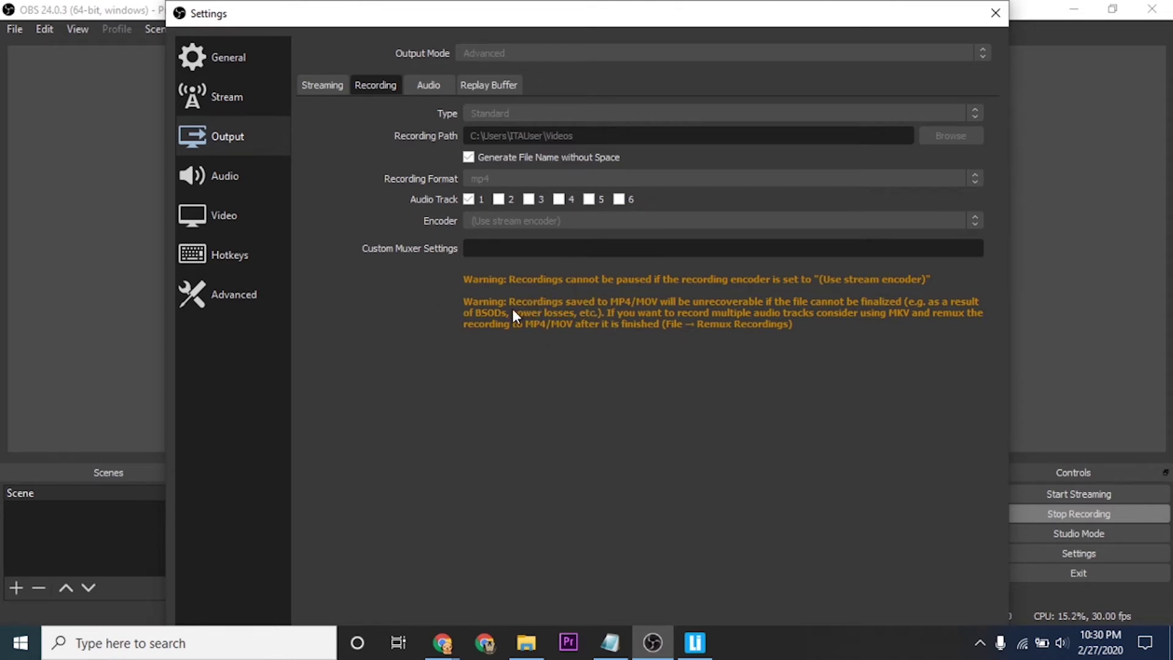
click(993, 13)
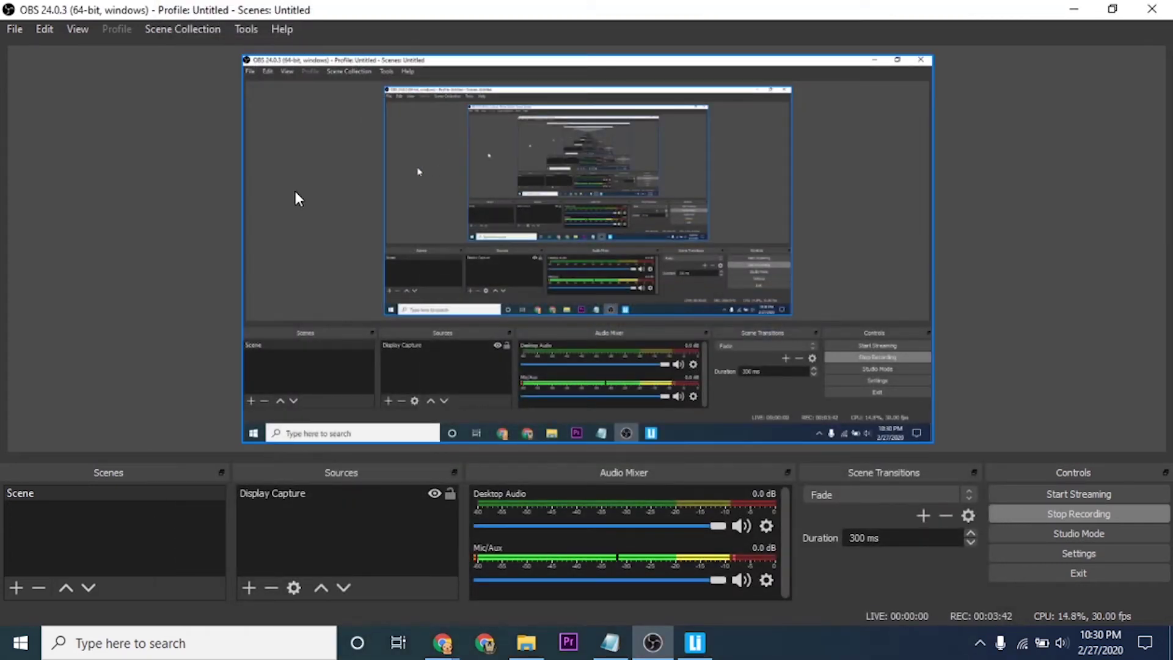
Examine the Remux Recordings tool and its file browser for choosing an OBS recording, without converting a file
click(13, 28)
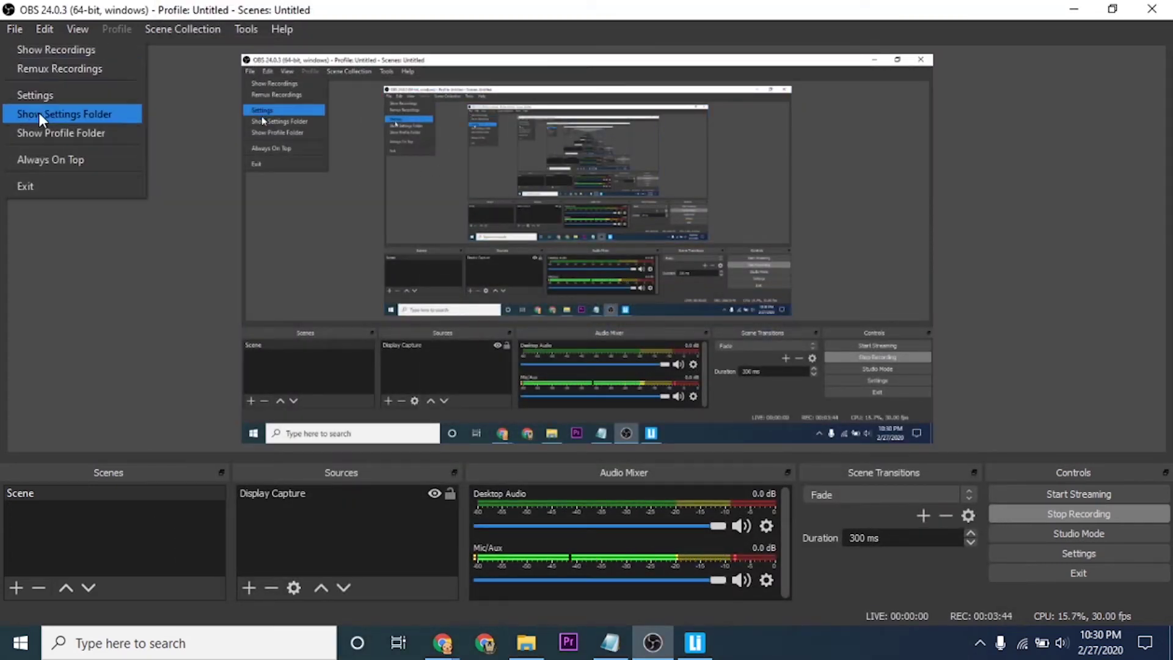
click(25, 69)
click(583, 203)
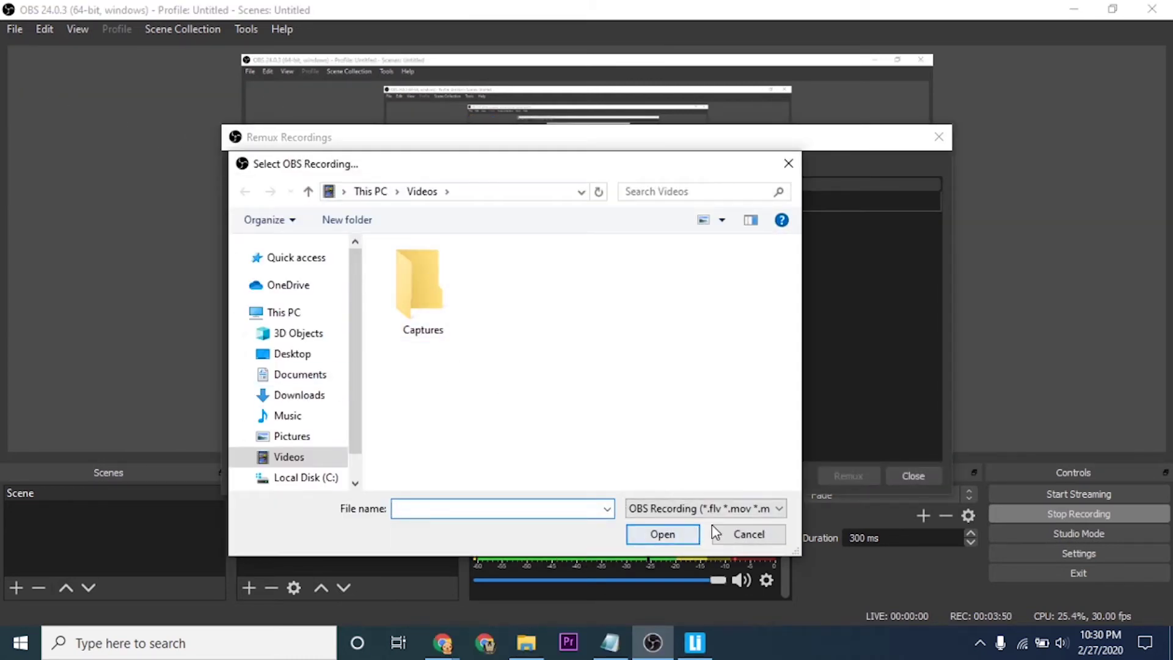
click(750, 534)
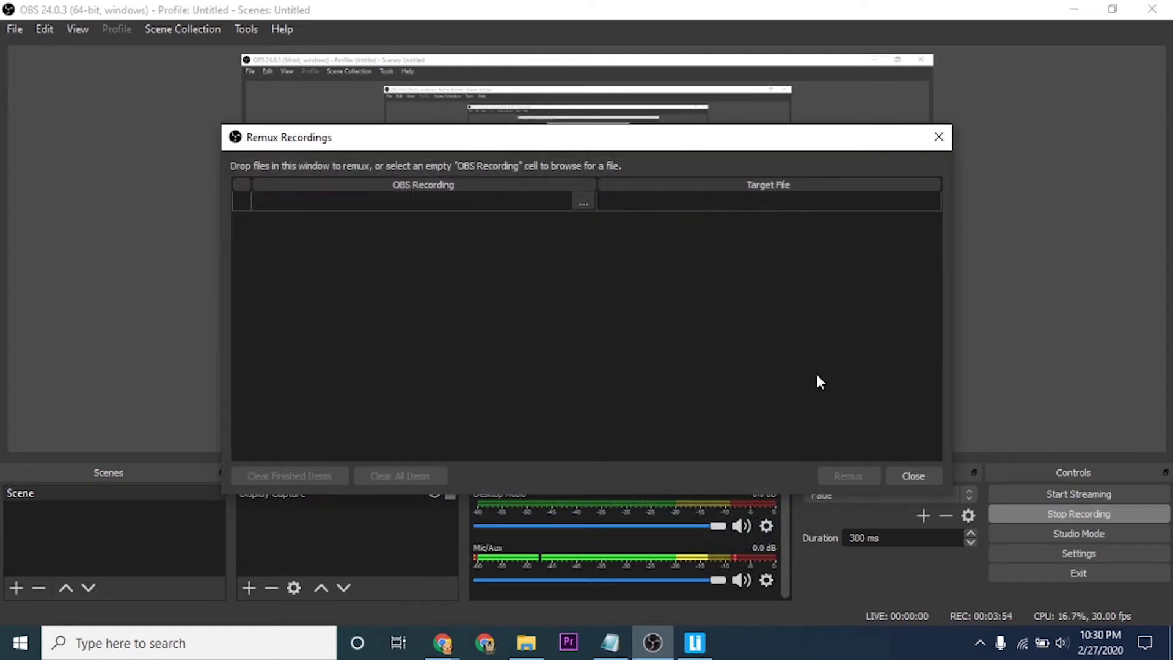
click(912, 478)
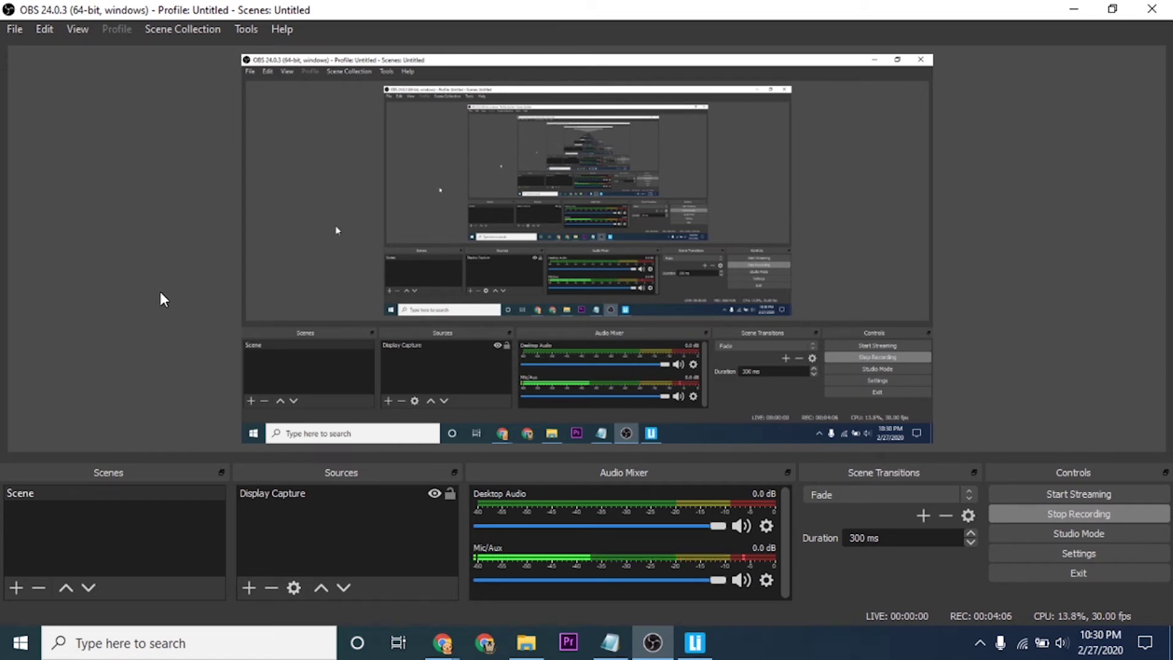
click(17, 28)
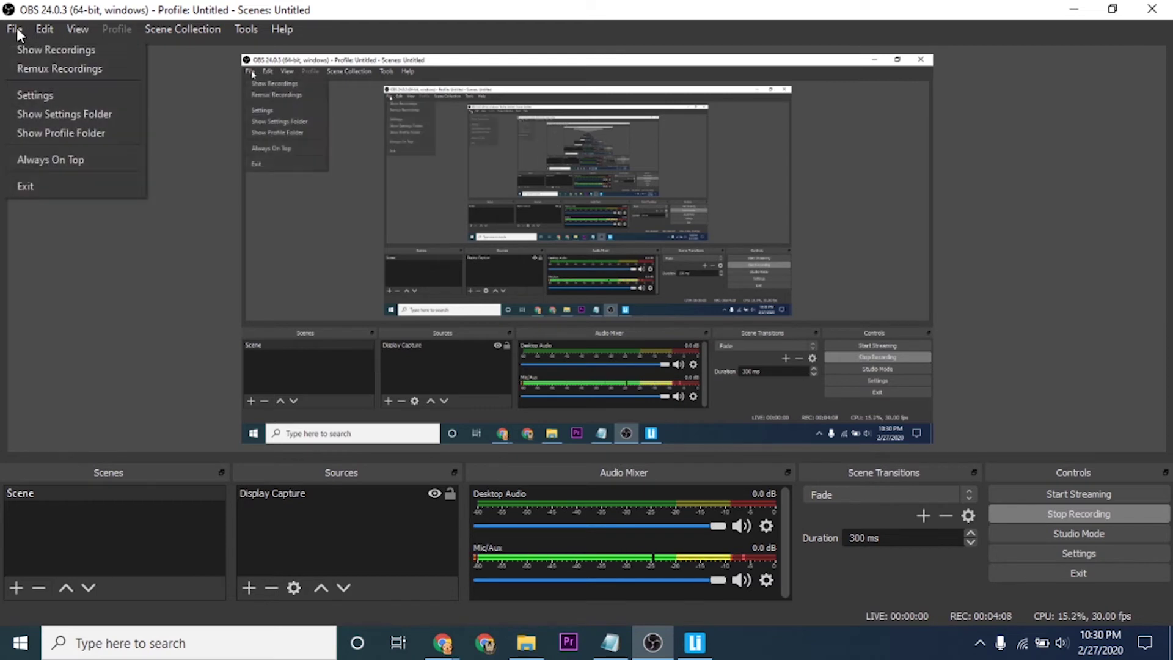
click(17, 28)
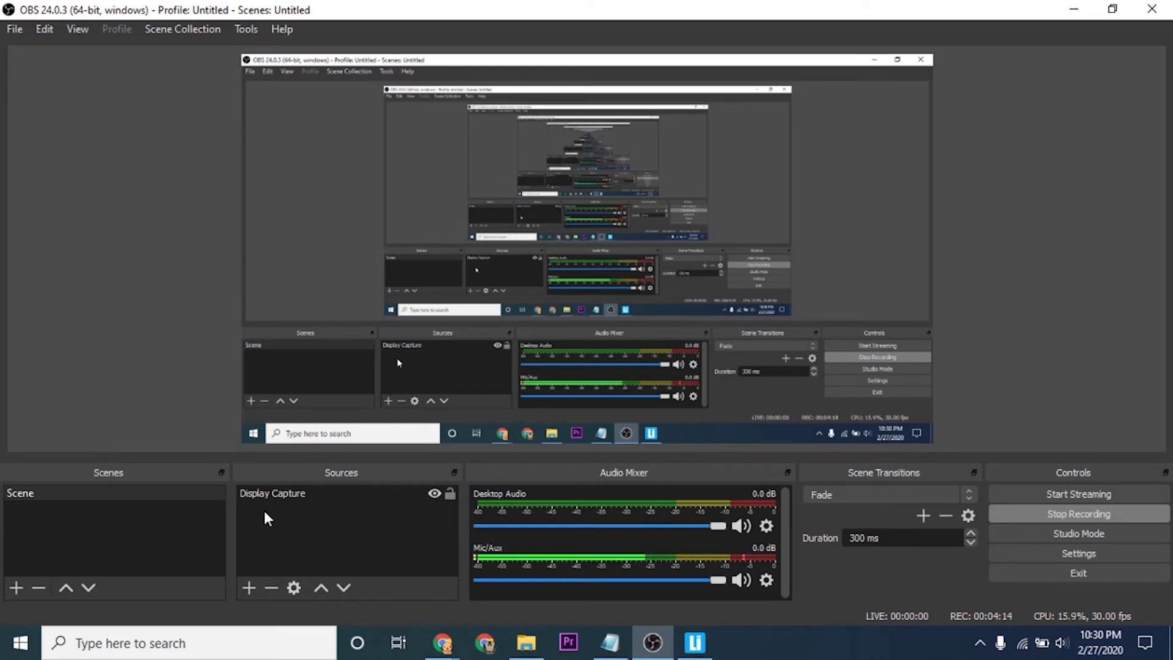
Add a new display capture source set to Display 2: 1440x900 @ 1366,-138, with cursor capture kept on
click(248, 587)
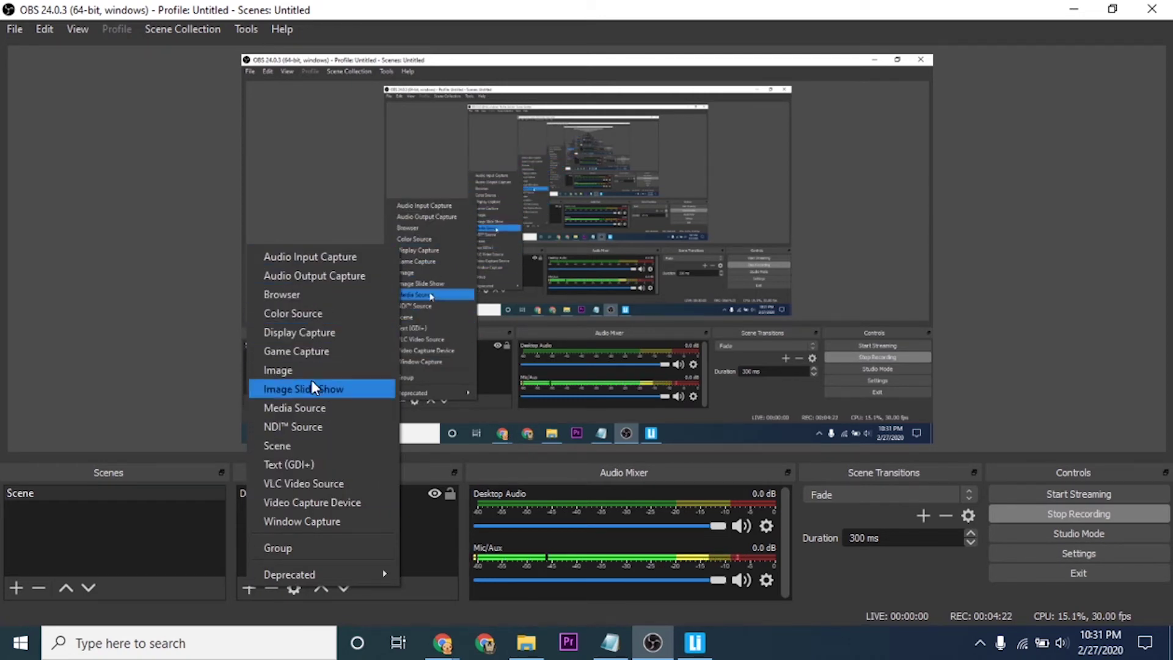
click(332, 335)
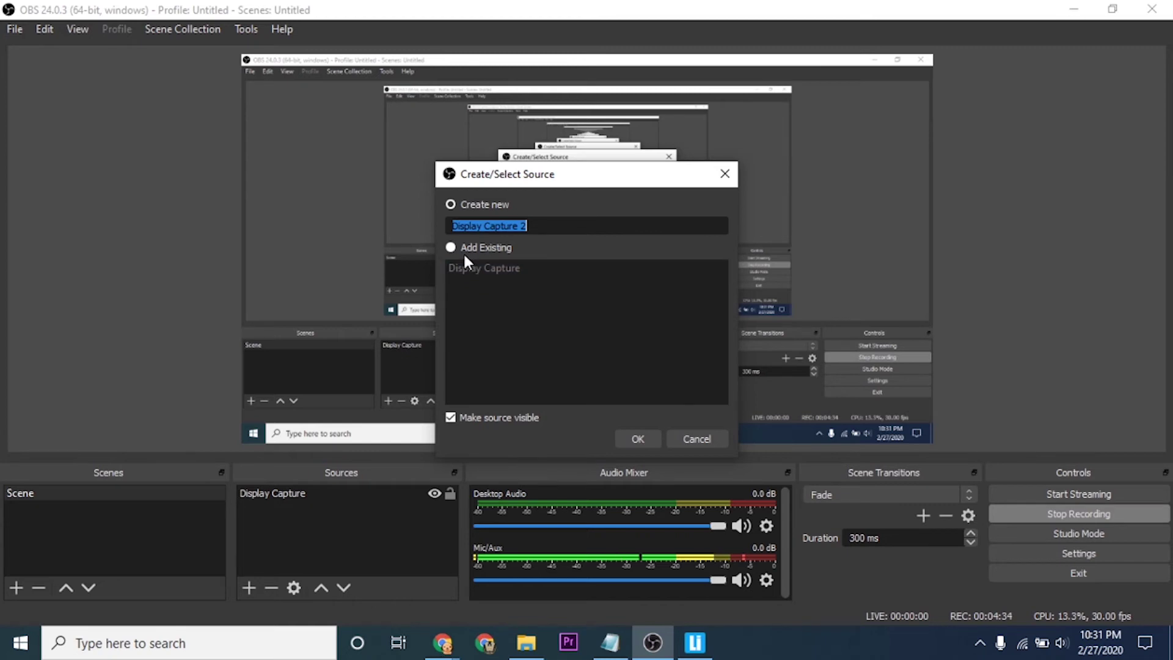
click(629, 436)
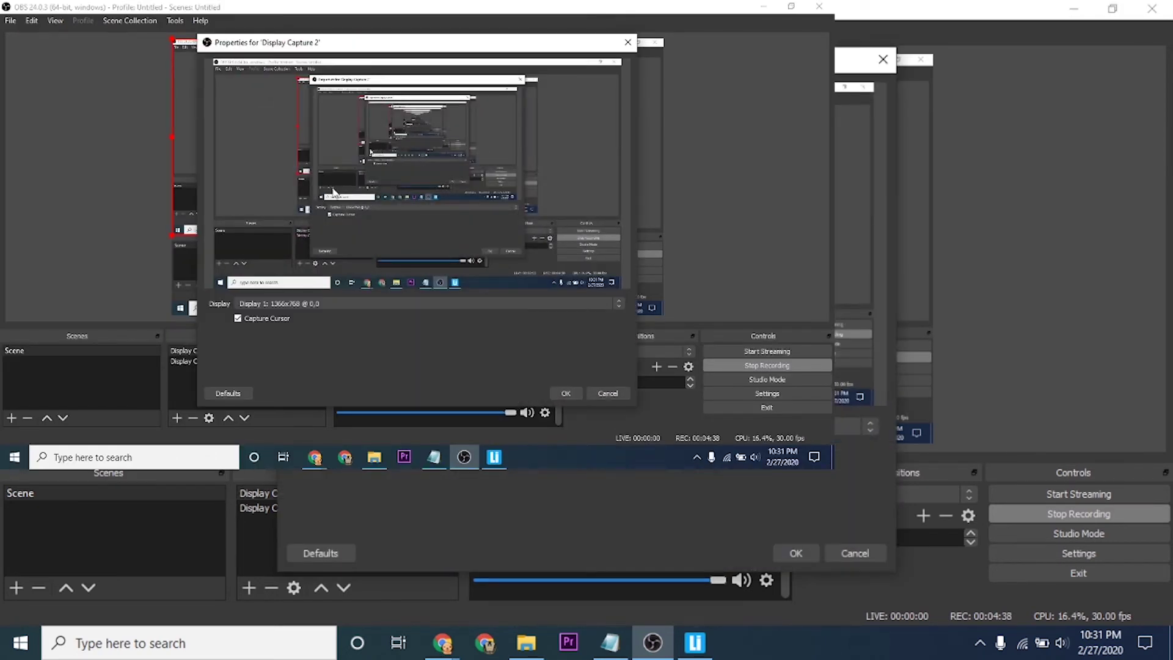
click(343, 301)
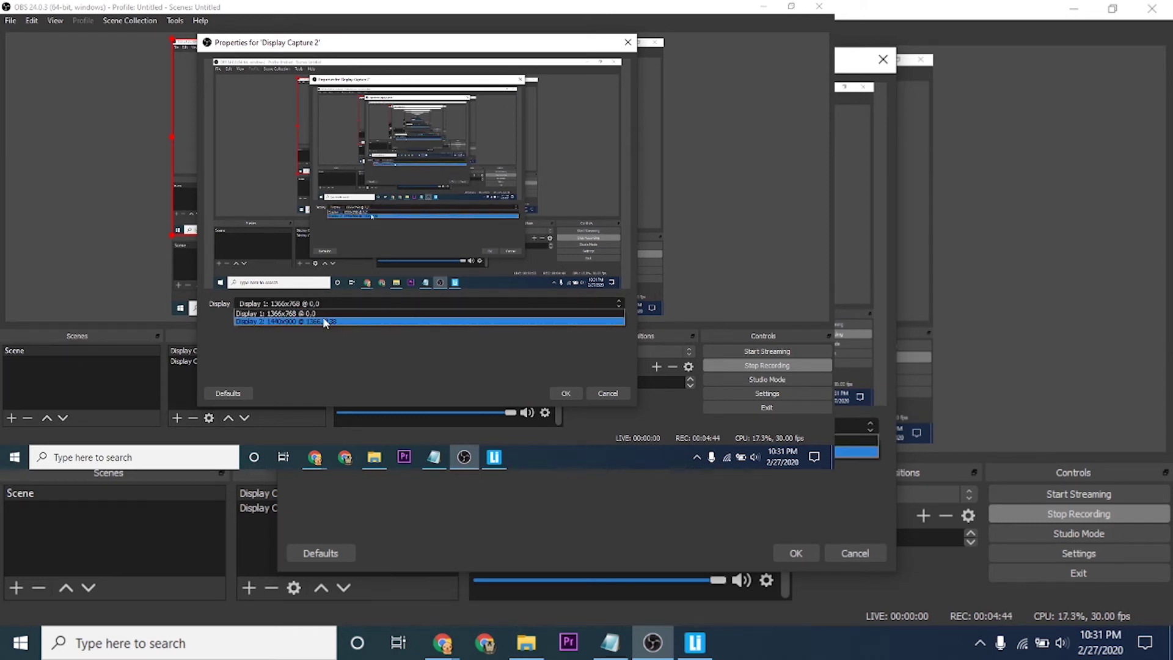
click(324, 319)
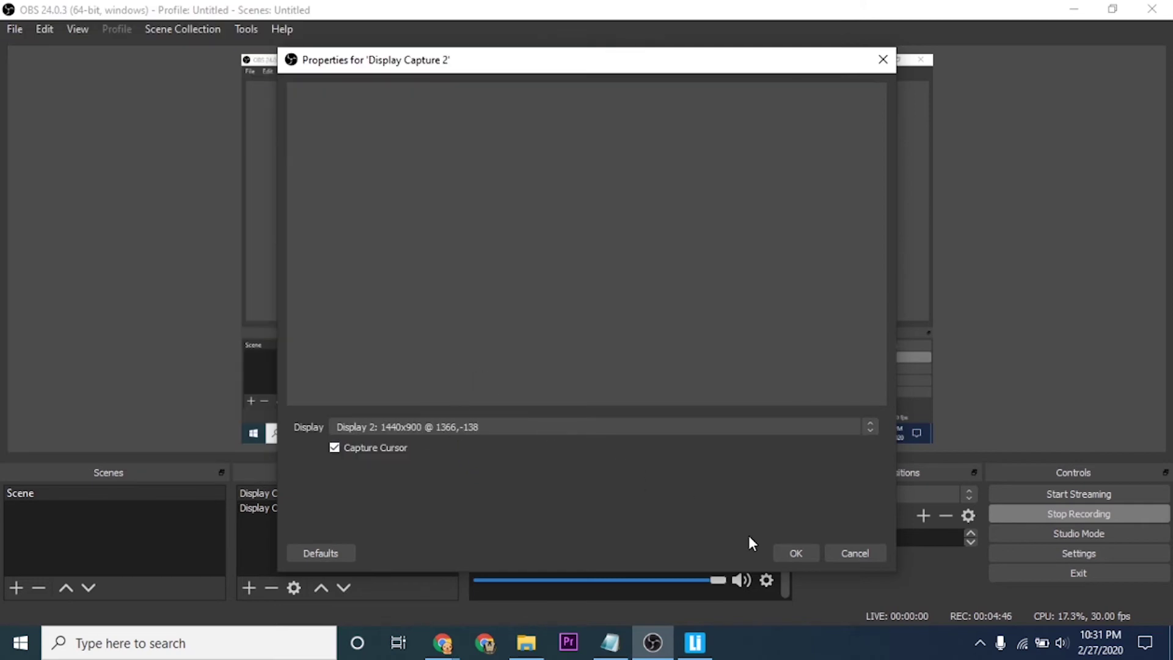
click(785, 552)
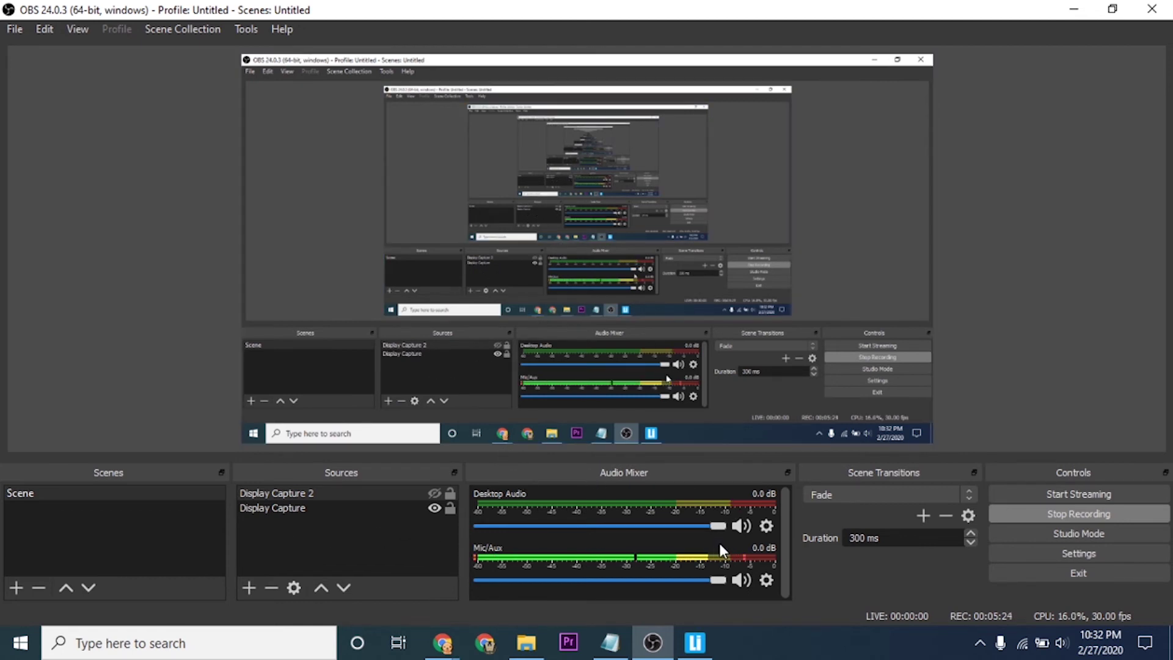
Mute the Mic/Aux channel in the audio mixer and unmute it again
click(741, 580)
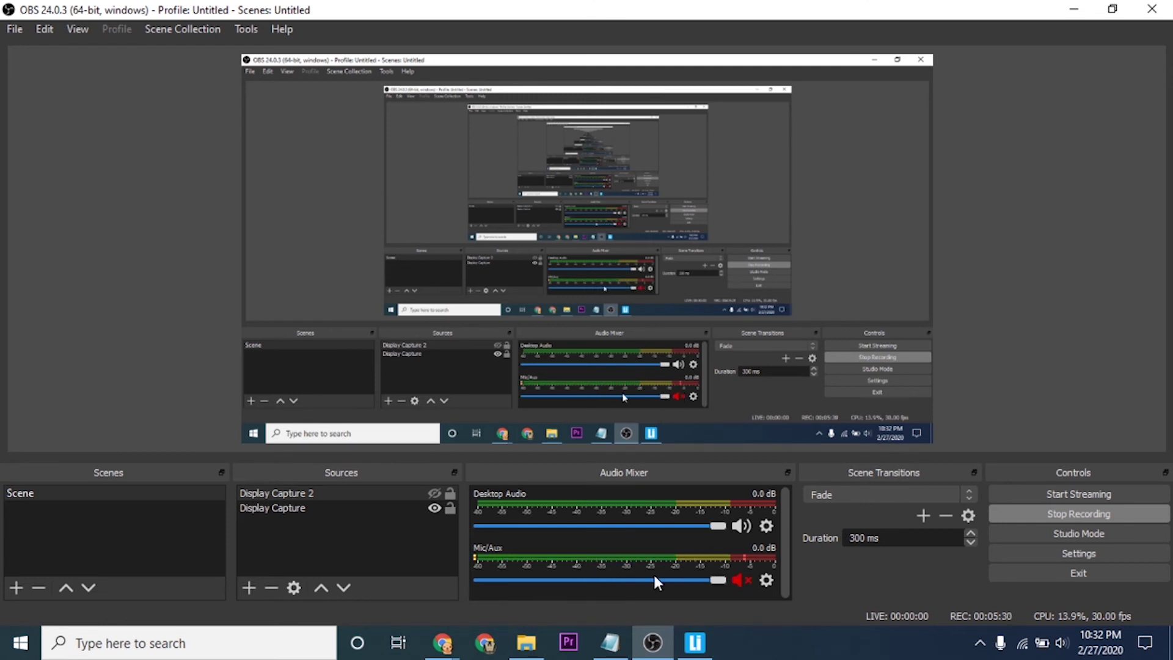
click(743, 579)
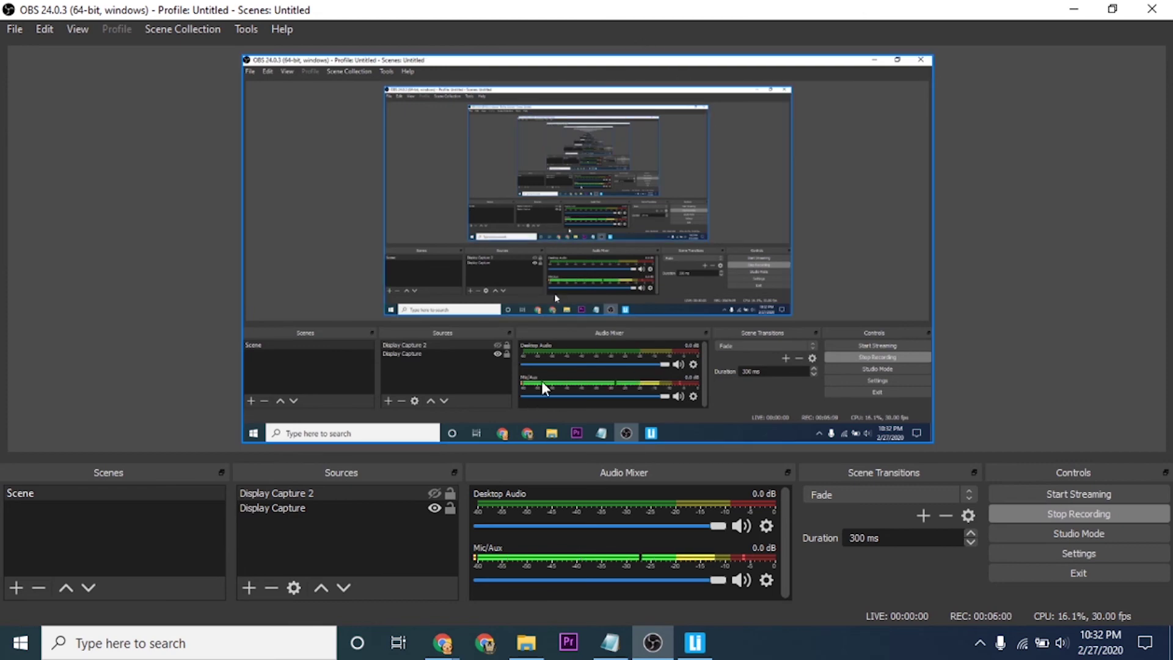
Switch to Chrome to view the OBS welcome page after the download, and return to OBS Studio
mouse_move(442, 643)
click(541, 568)
scroll(465, 257, down, 4)
scroll(486, 307, up, 4)
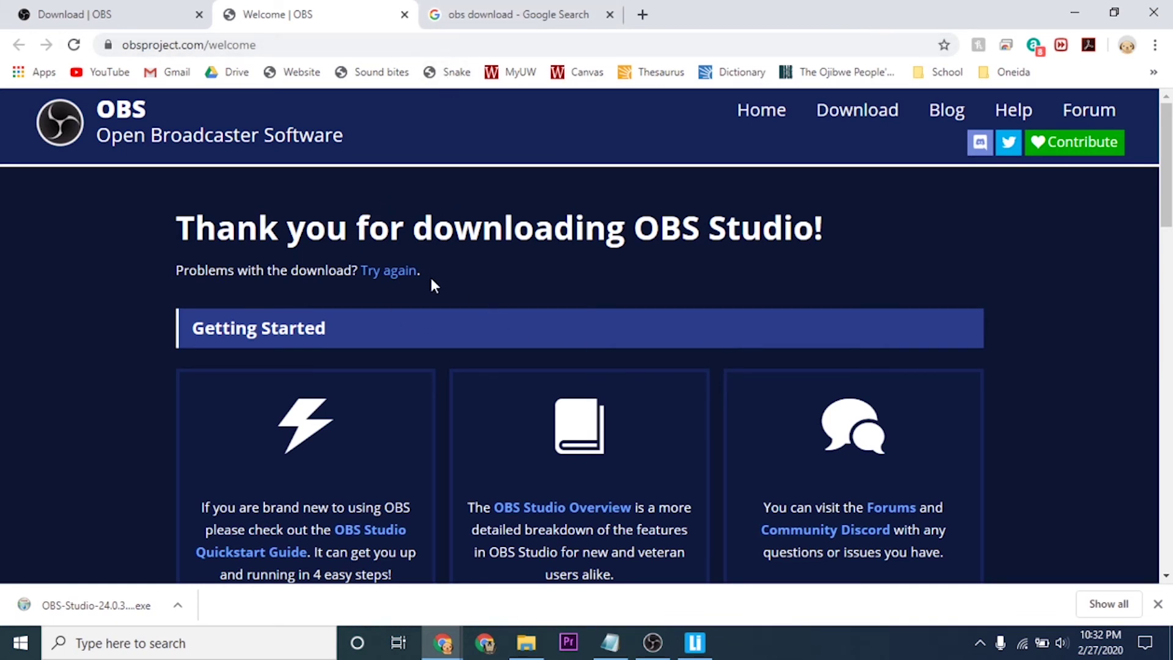
click(651, 643)
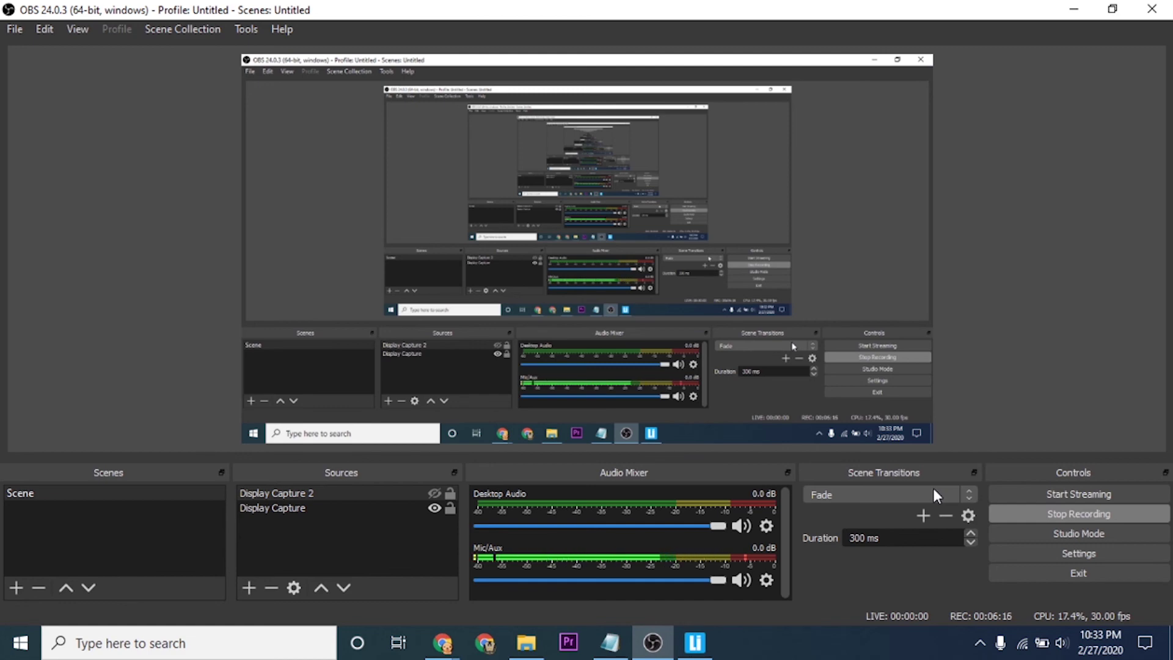
Switch to File Explorer, check the Videos folder for saved recordings, and minimize the window
click(527, 642)
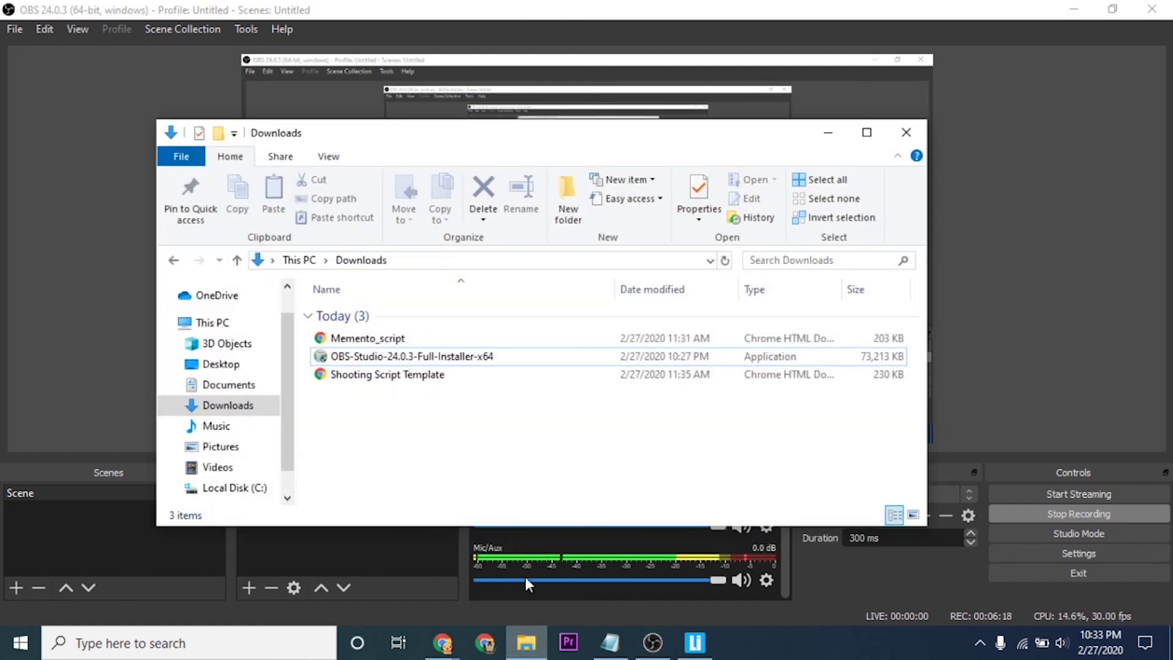
scroll(261, 409, down, 1)
click(217, 440)
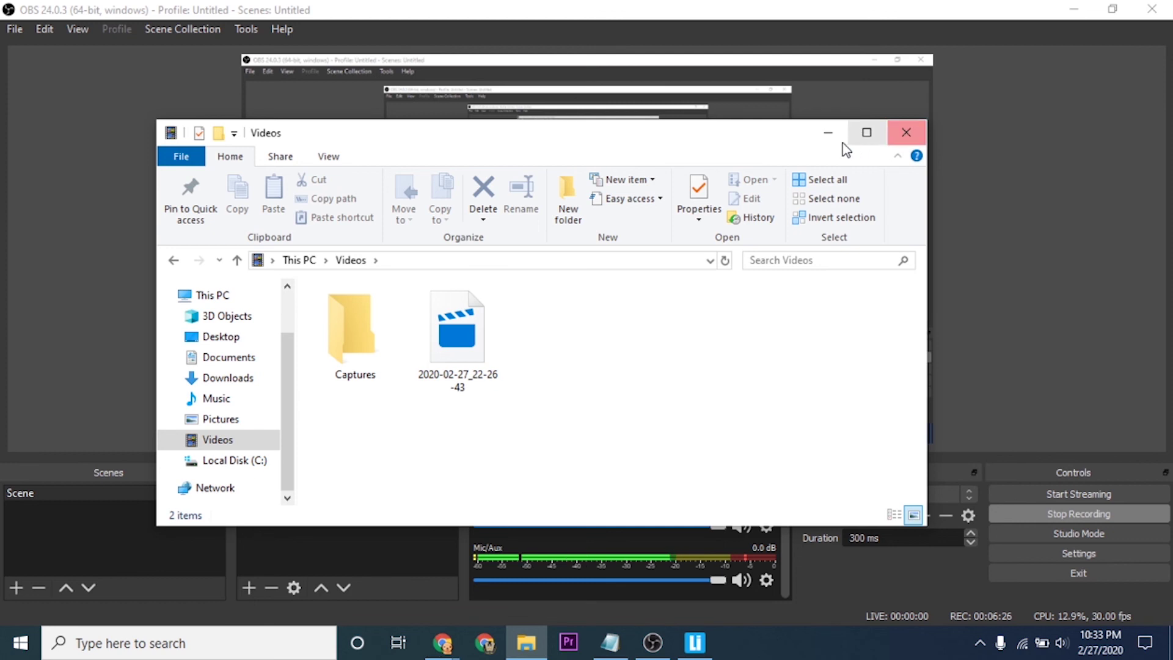
click(828, 135)
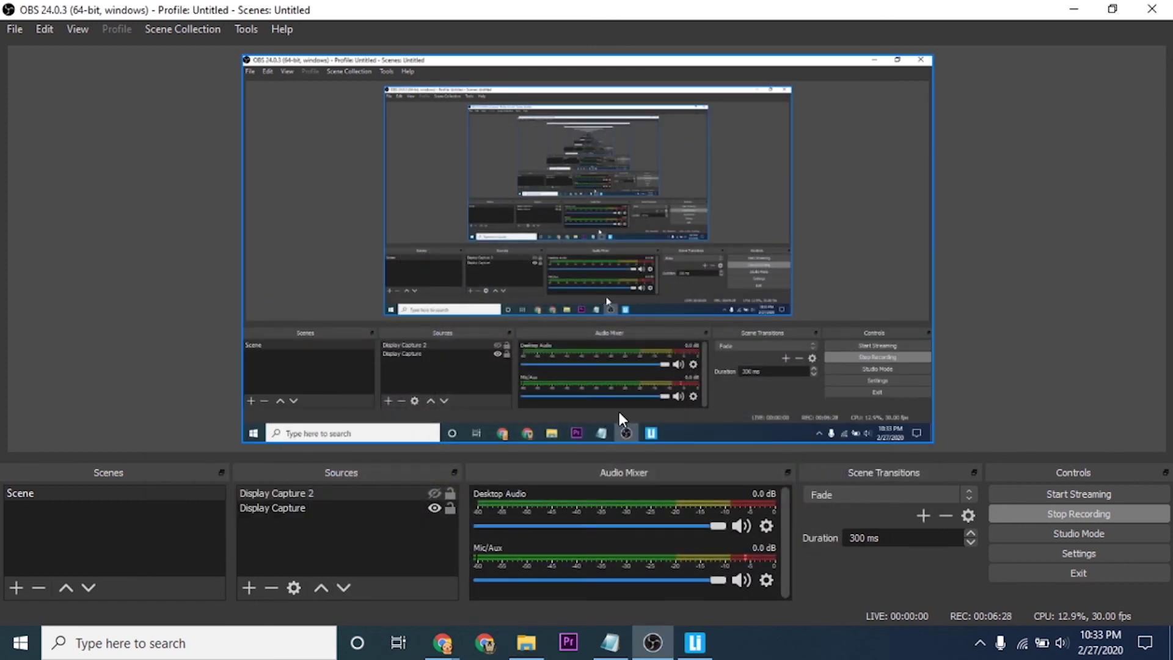